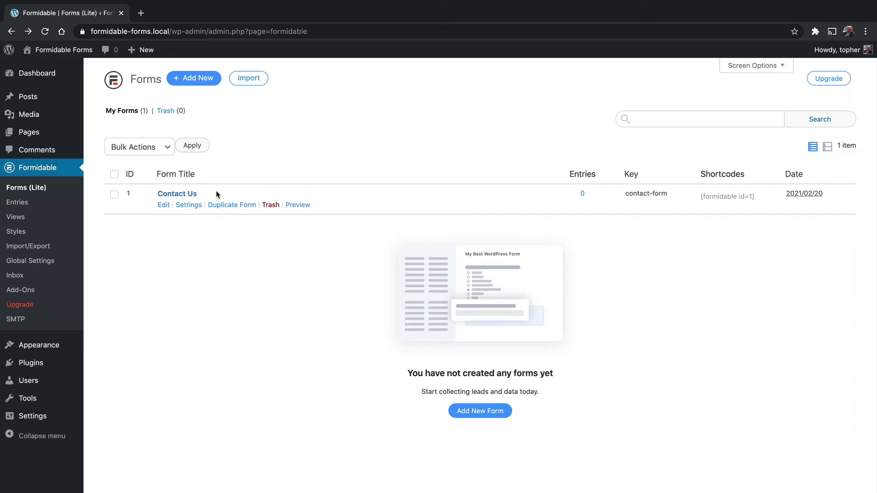
- Create a new page titled 'Contact Us'
mouse_move(30, 136)
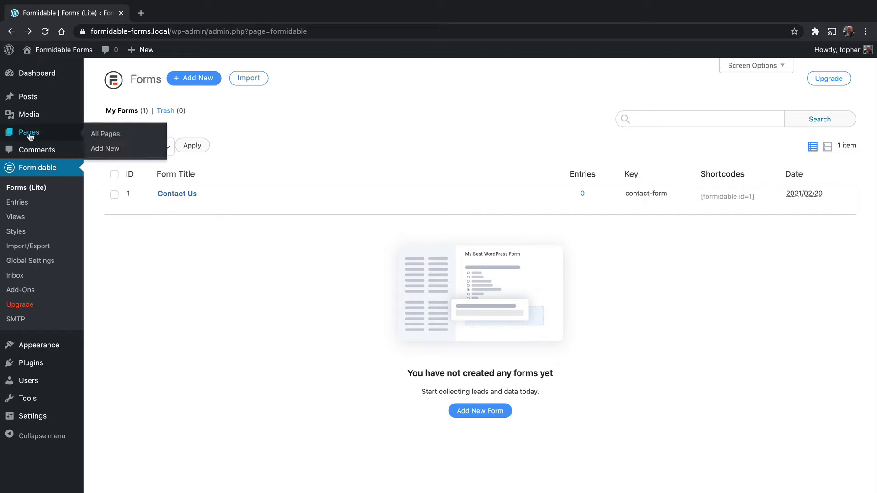
click(103, 149)
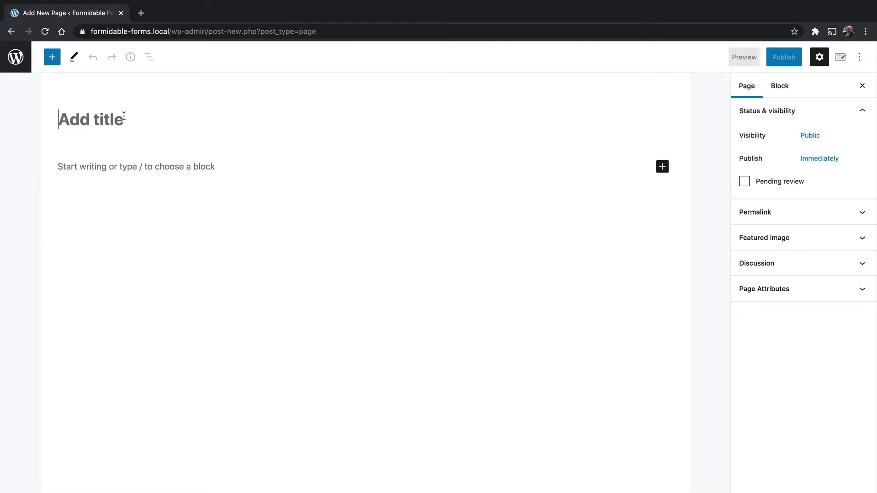
text(Contact)
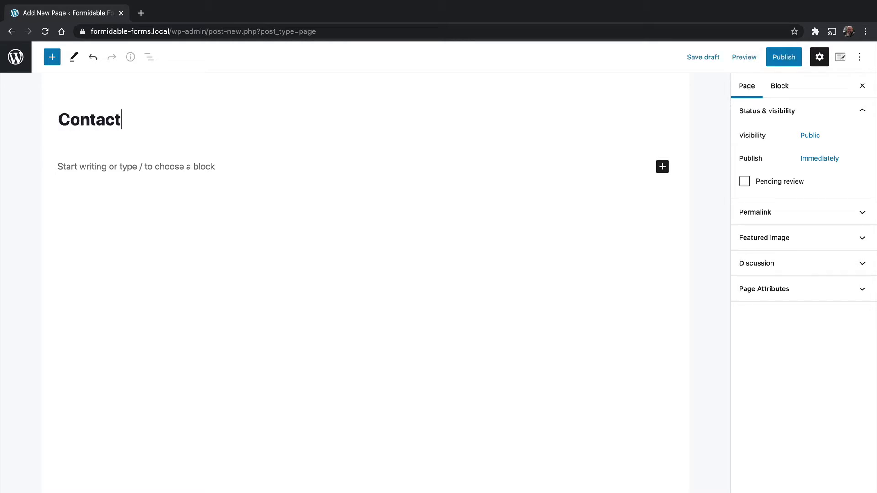
text( Us)
- Add a Formidable Forms block showing the Contact Us form
click(664, 168)
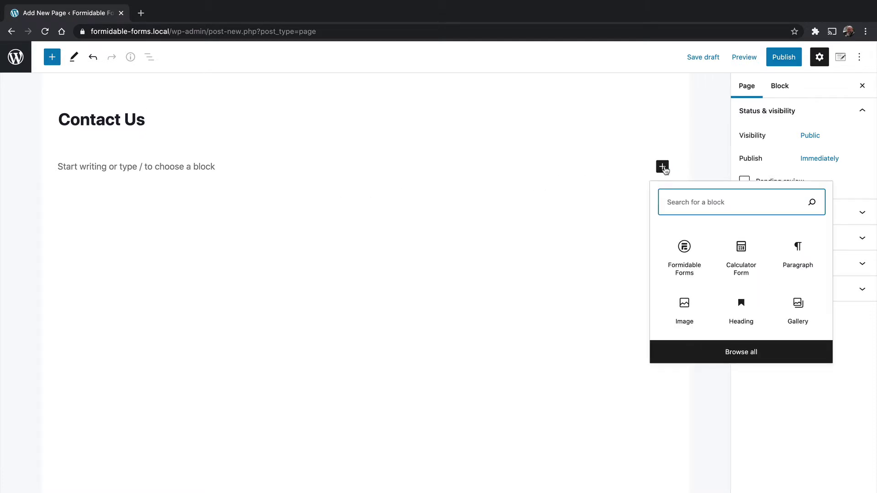
click(685, 251)
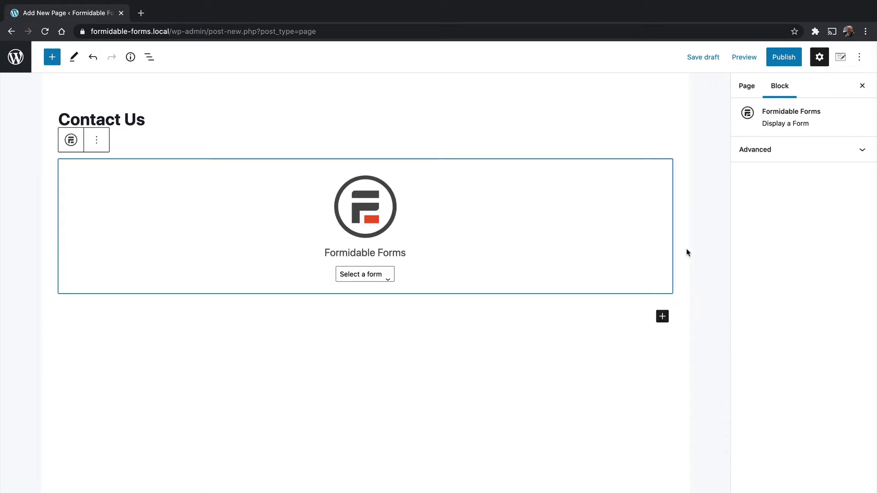
click(387, 279)
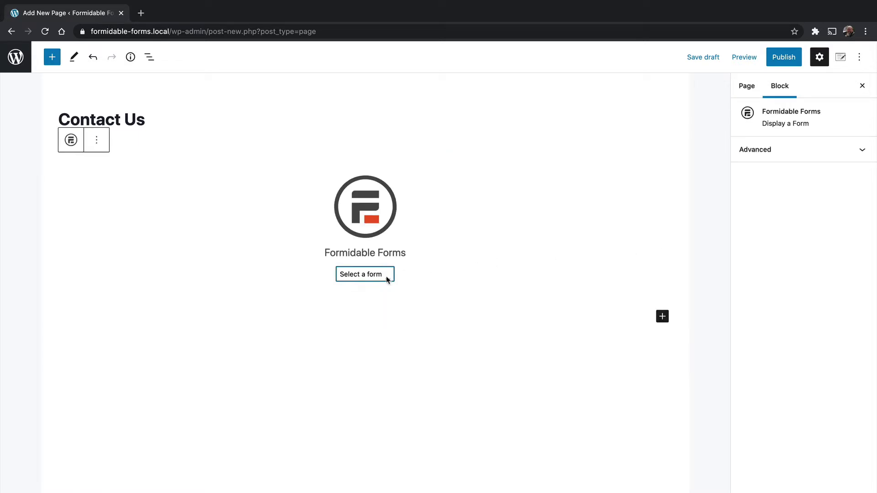
click(368, 283)
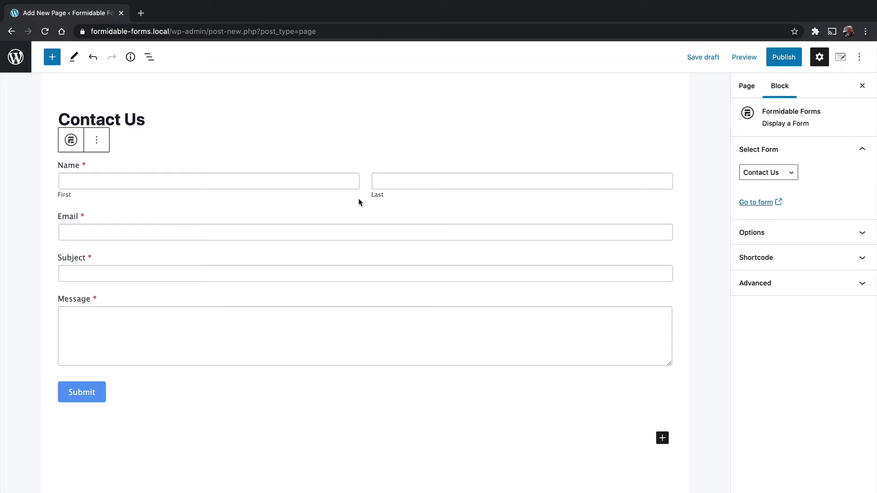
- Publish the Contact Us page and view the live page in a new tab
click(784, 57)
click(779, 58)
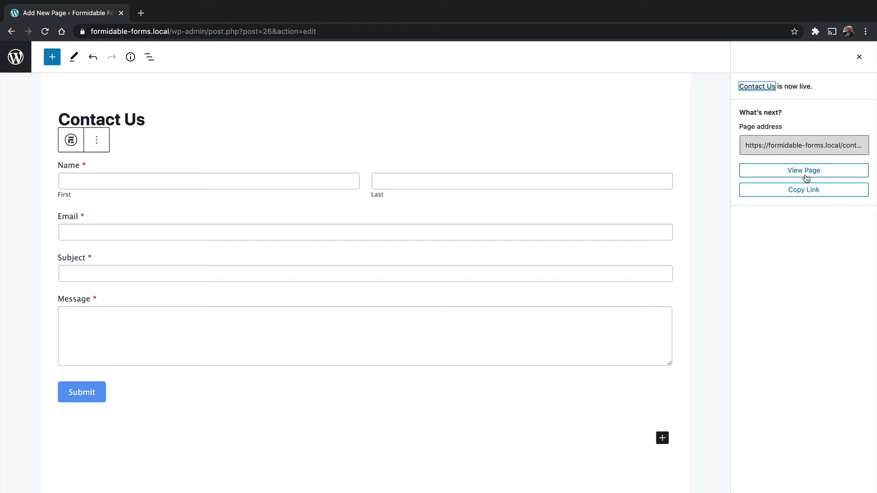
click(795, 172)
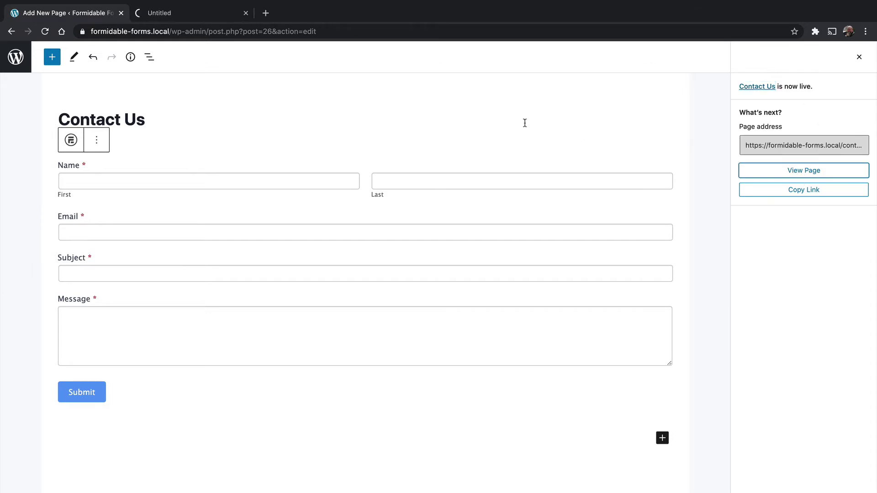
click(176, 11)
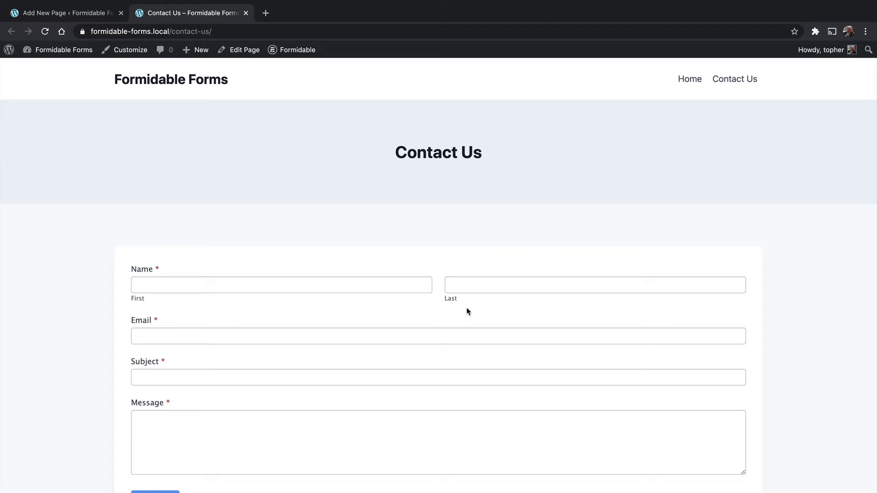
- Autofill the first name, last name and e-mail, and set the subject to 'Testing my form'
click(370, 287)
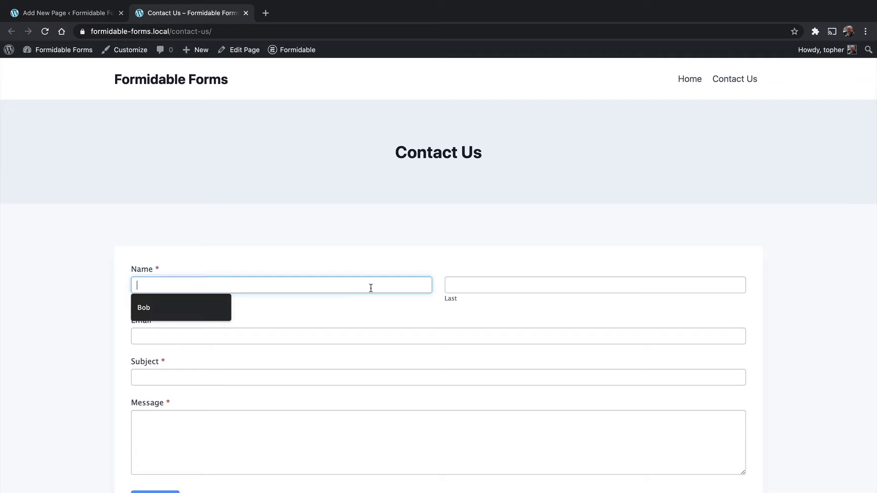
click(177, 307)
click(515, 286)
click(491, 308)
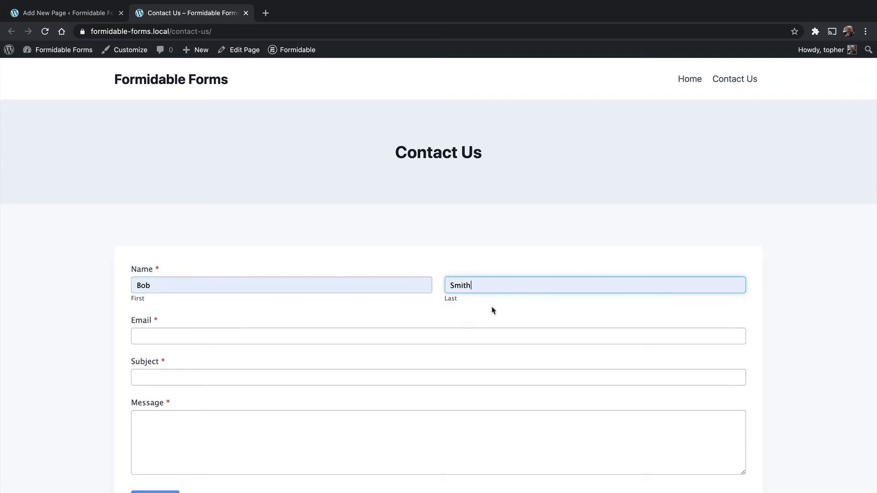
click(411, 331)
click(202, 358)
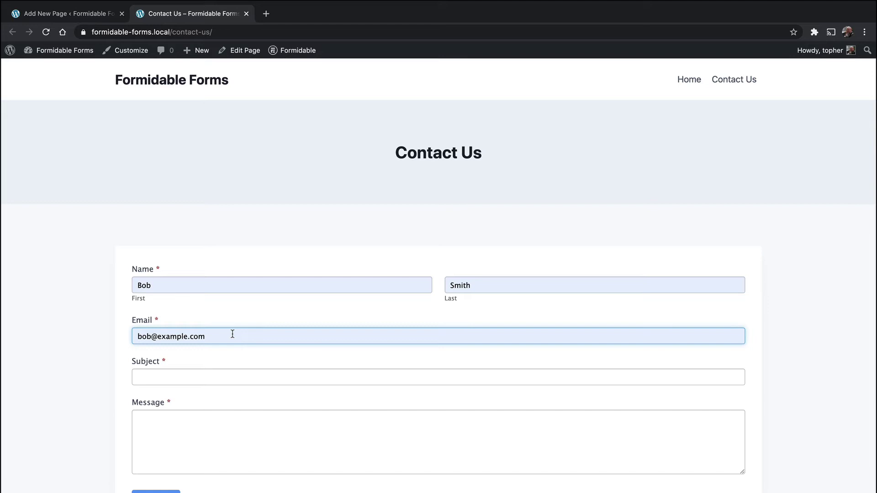
click(199, 378)
click(208, 397)
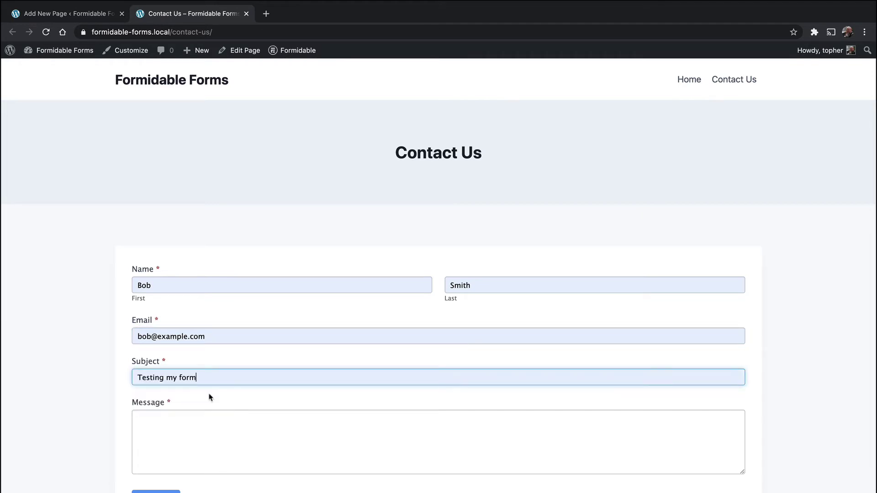
- Write the message 'This is my cool form!' / 'This is line 2.' and submit the form
click(239, 432)
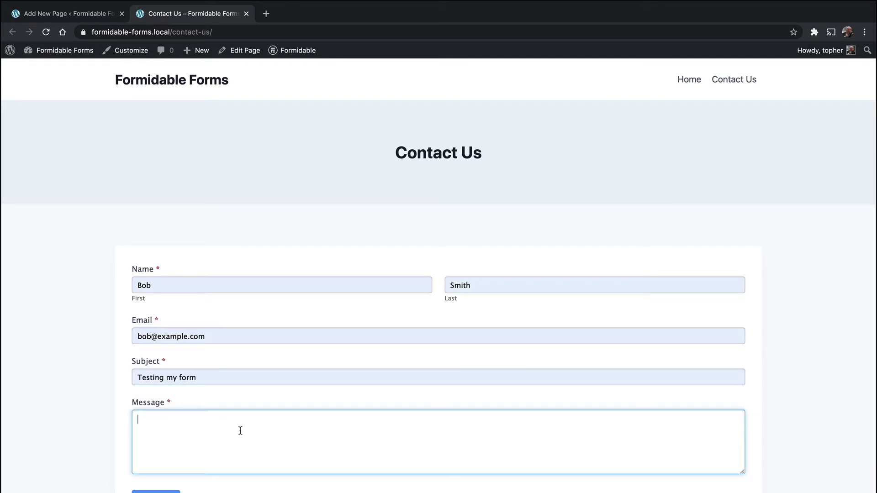
text(This is my cool form!)
key(Return)
key(Return)
text(This is line 2.)
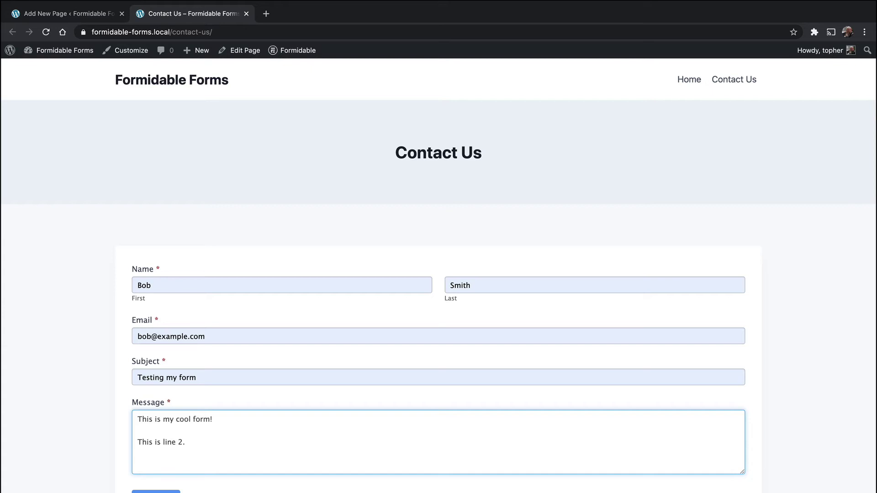
click(156, 492)
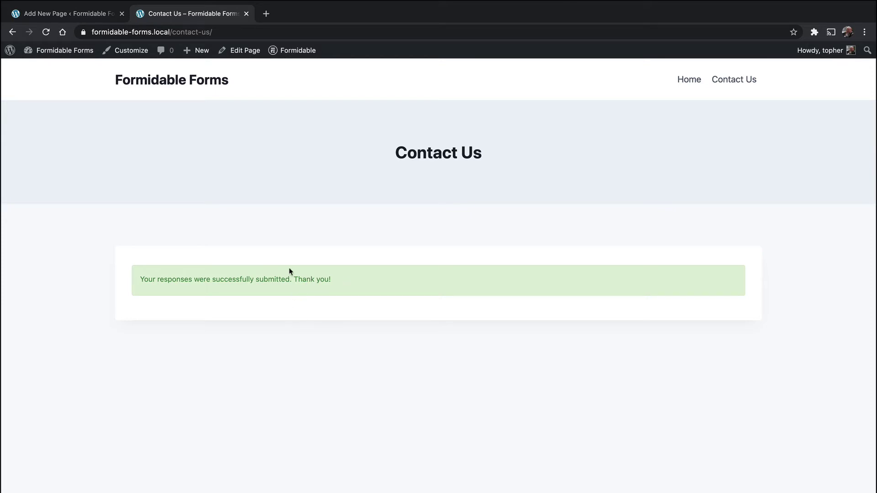
- Reload the live Contact Us page for an empty form, then go back to the page editor
click(236, 33)
key(Return)
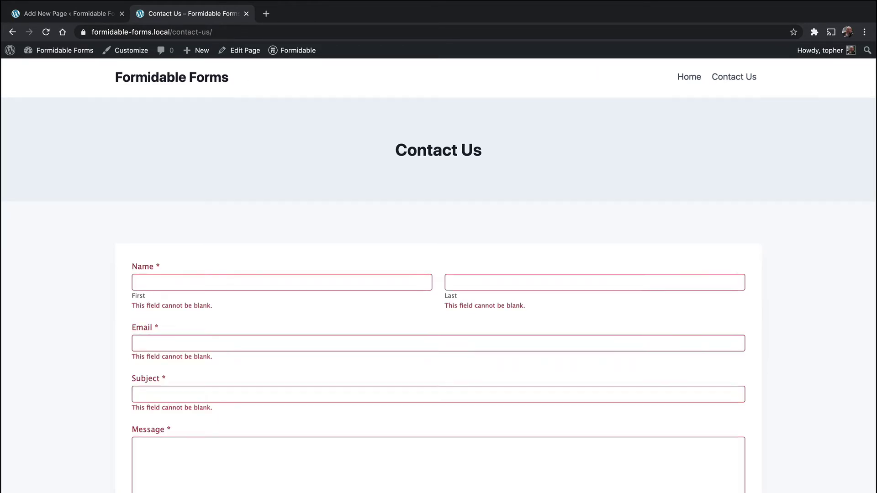
scroll(439, 274, down, 1)
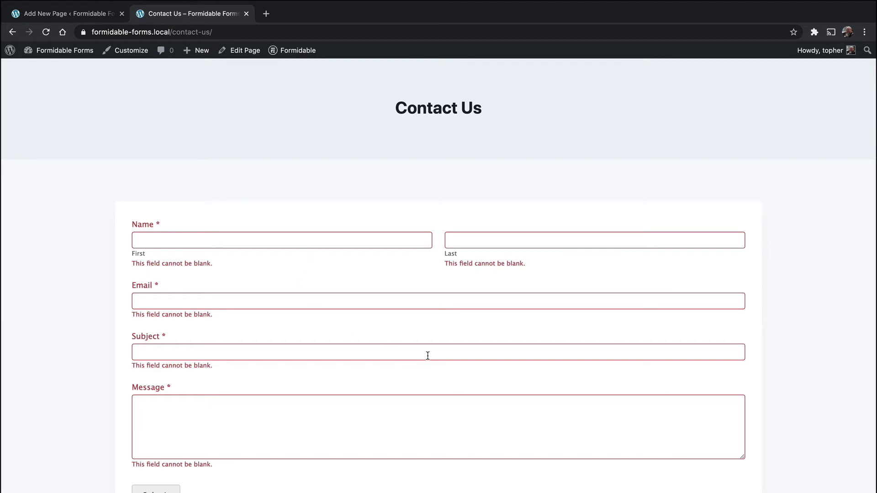
click(63, 16)
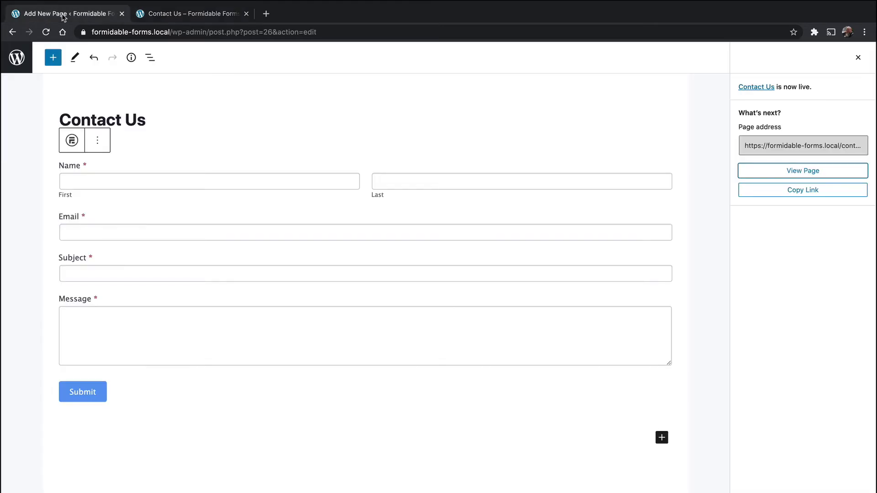
- Go from the Pages list to Formidable Entries, then open the Contact Us form from Forms
click(13, 59)
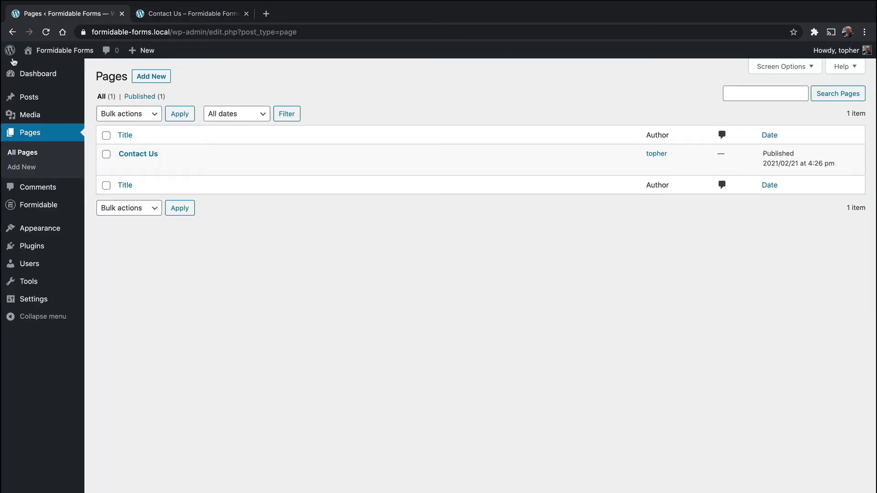
mouse_move(78, 208)
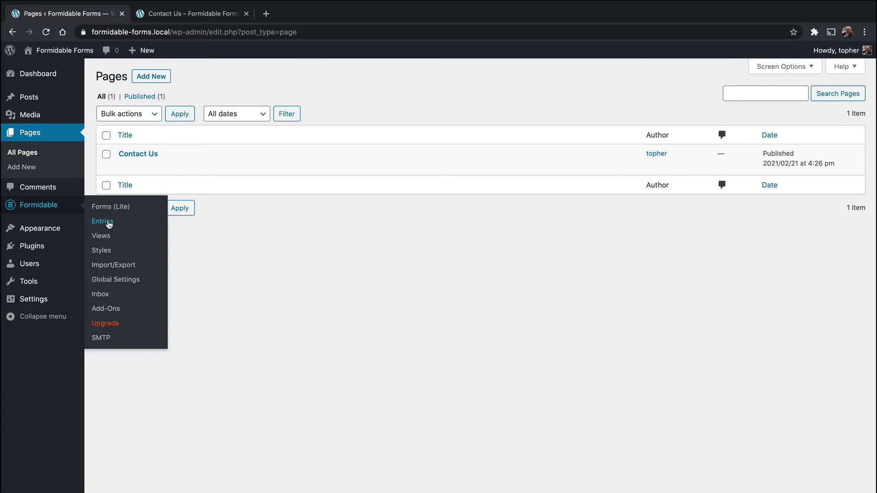
click(108, 225)
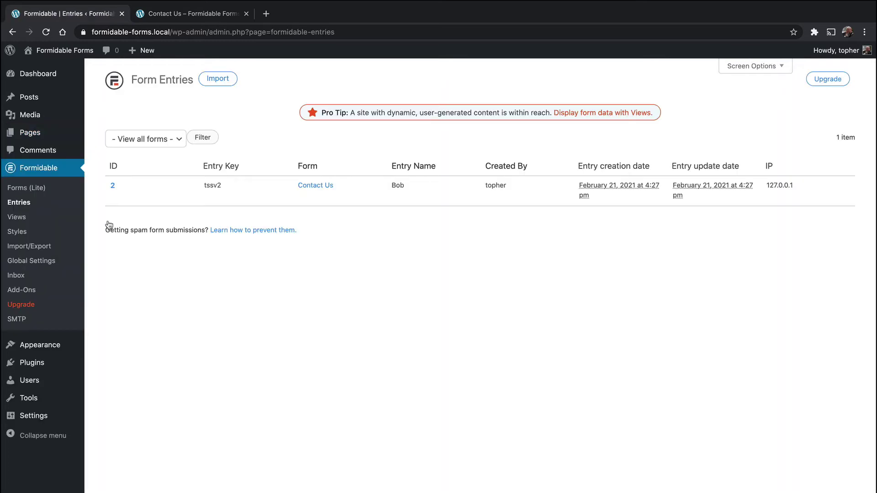
click(19, 187)
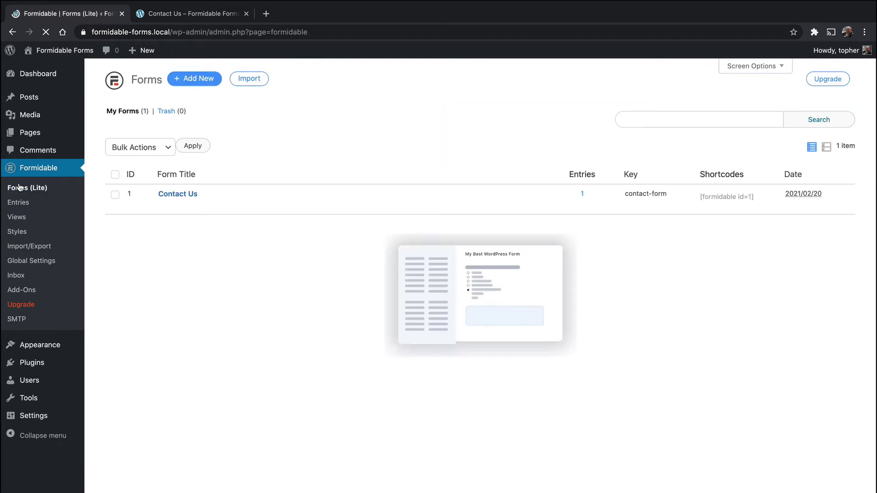
click(164, 206)
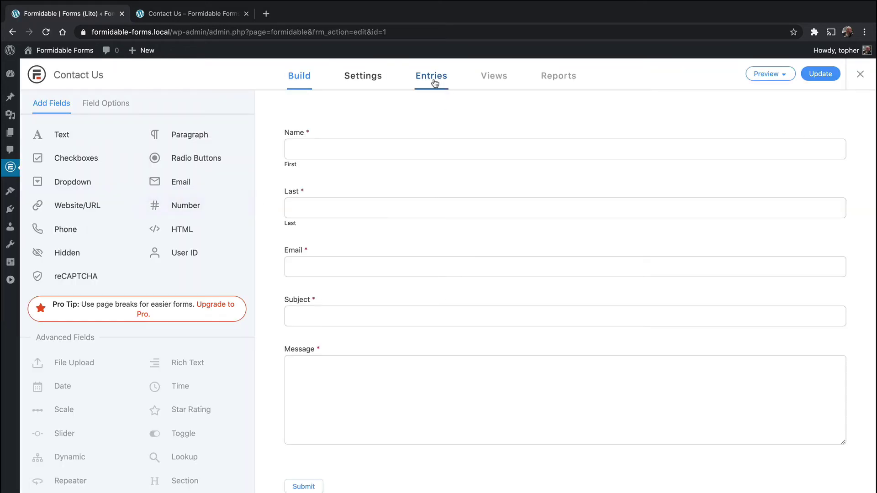
click(434, 82)
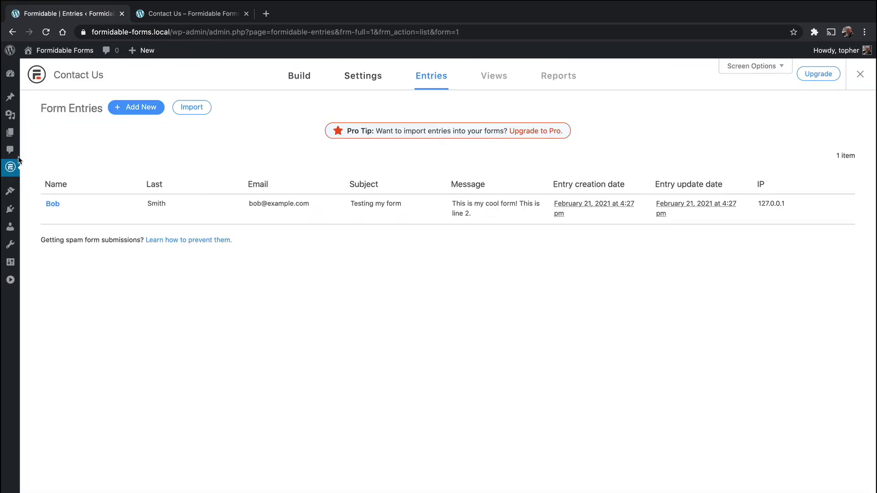
mouse_move(16, 168)
mouse_move(50, 207)
click(53, 217)
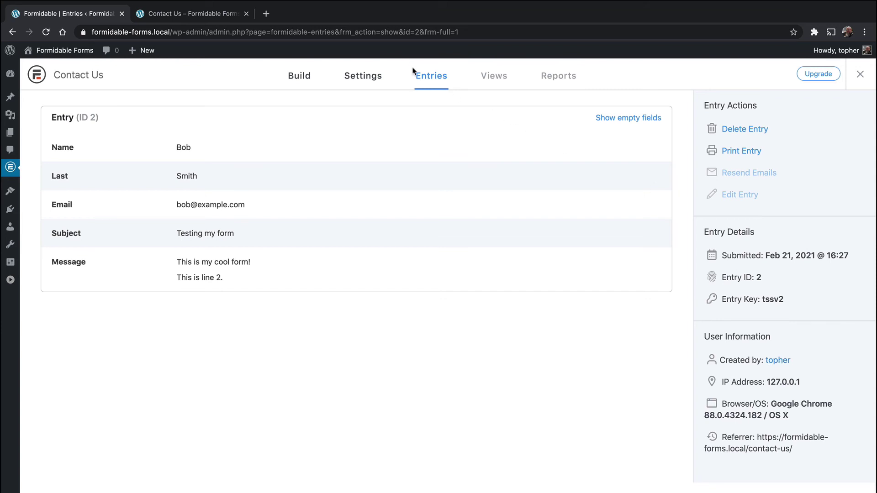
click(419, 77)
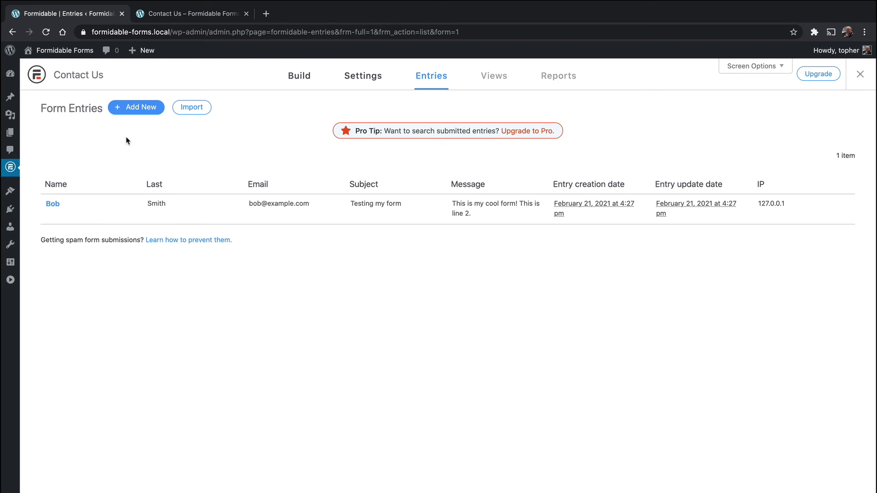
- Open Formidable's Entries page for all forms, leaving the form filter on 'View all forms'
mouse_move(10, 167)
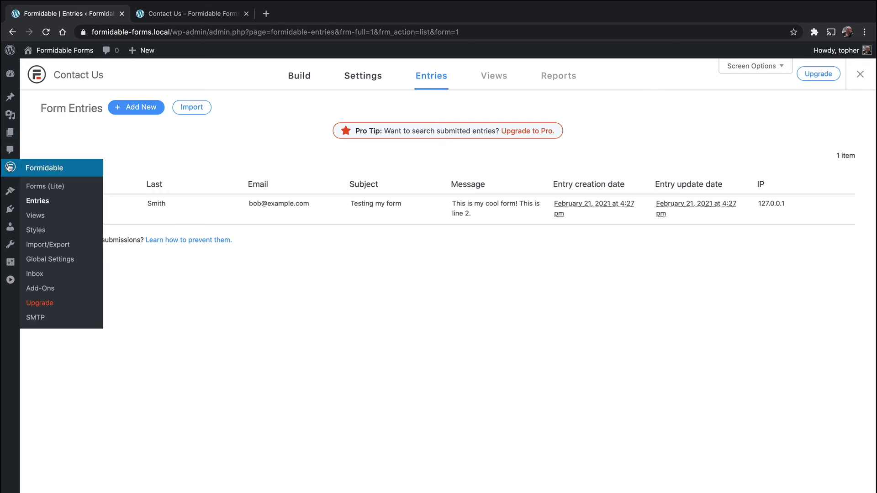
click(32, 203)
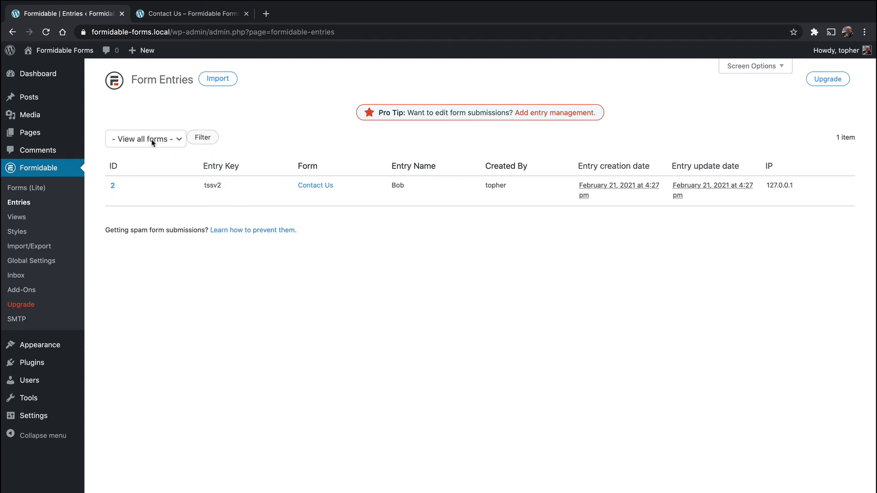
click(153, 142)
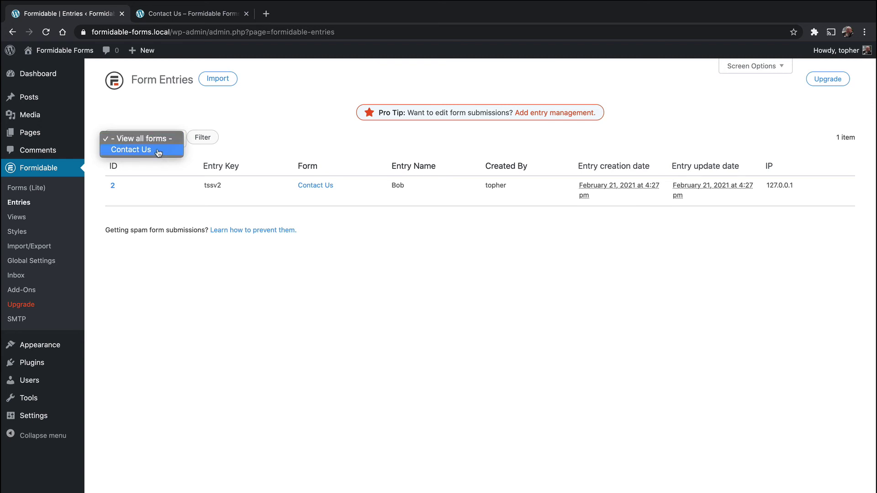
click(237, 137)
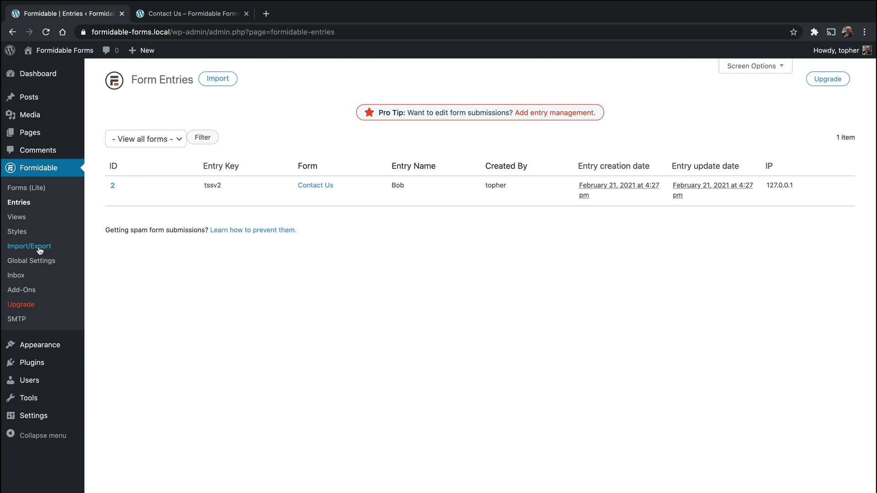
mouse_move(463, 201)
click(17, 217)
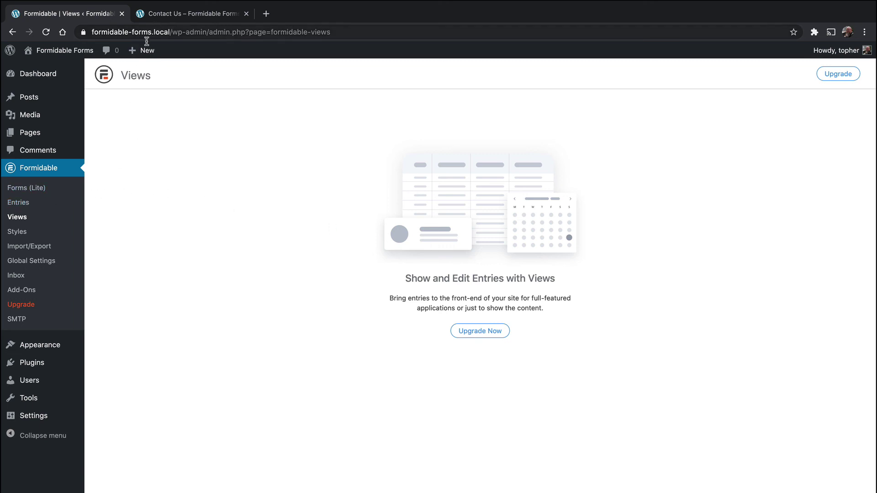
click(34, 208)
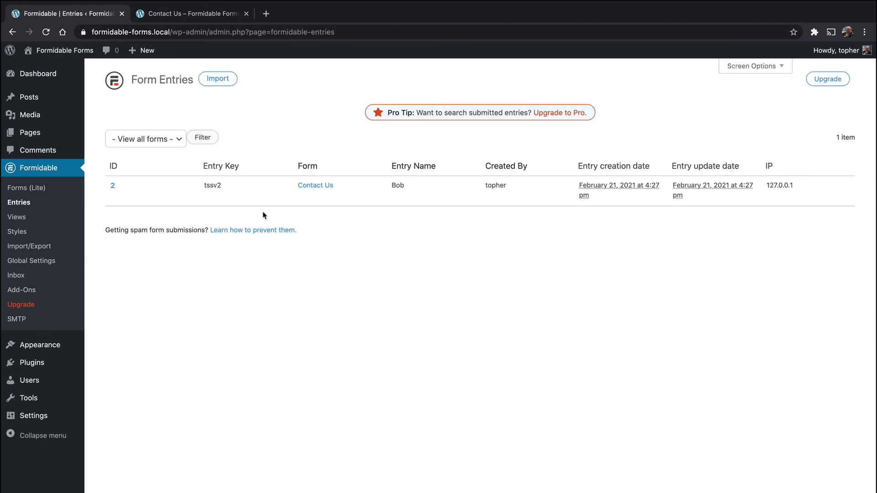
mouse_move(403, 207)
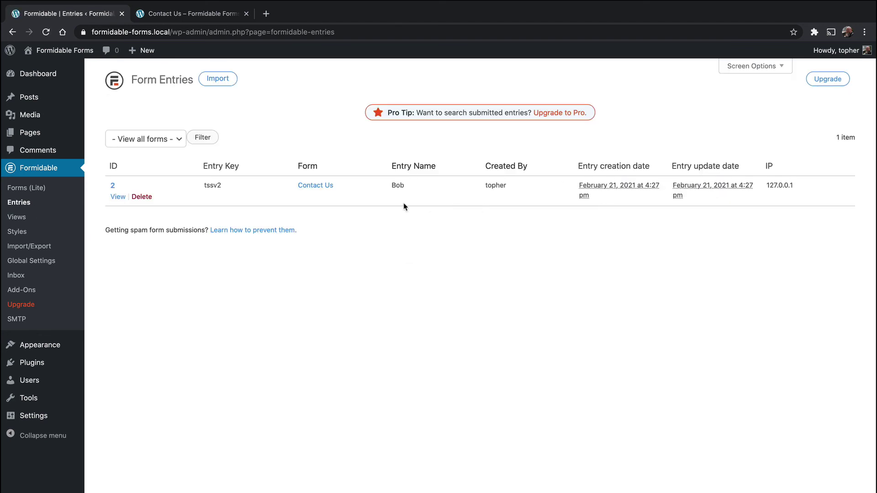